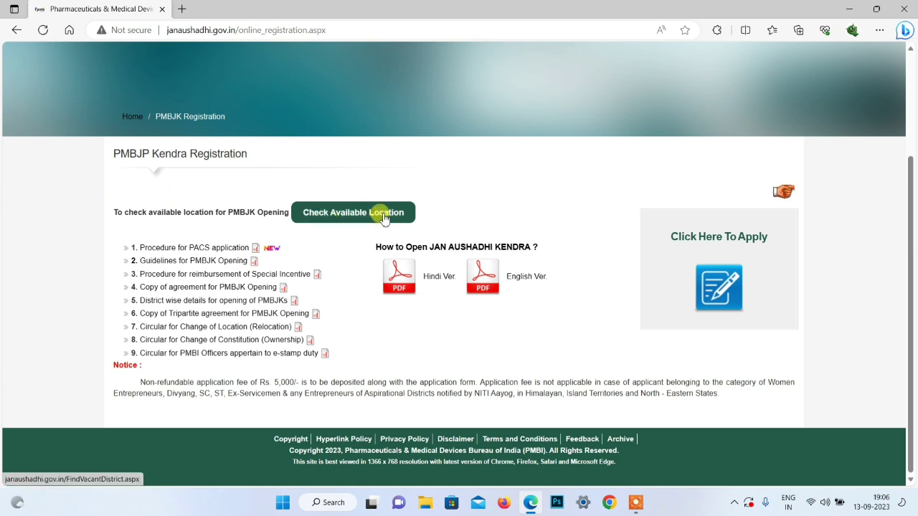
# Check the available locations for opening a Kendra in the state of Jharkhand, district of Pakur
pyautogui.click(381, 219)
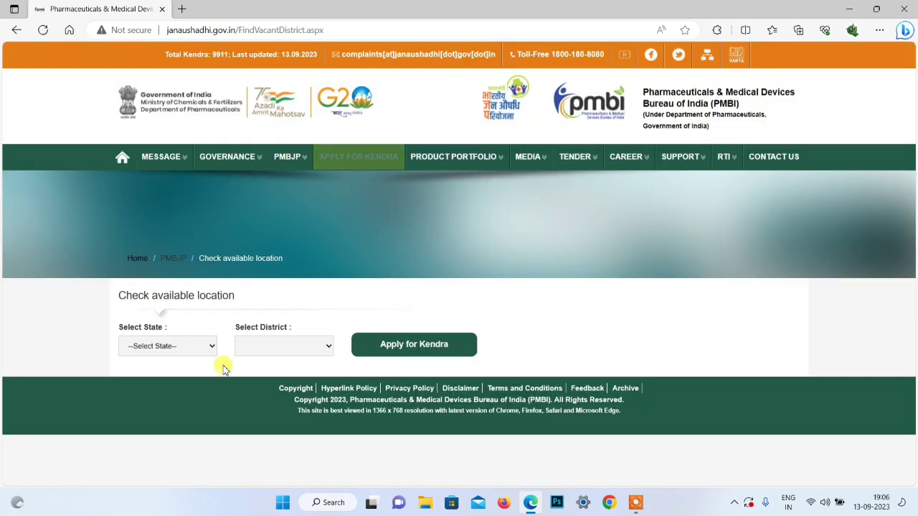
pyautogui.click(184, 343)
pyautogui.scroll(-1, 176, 217)
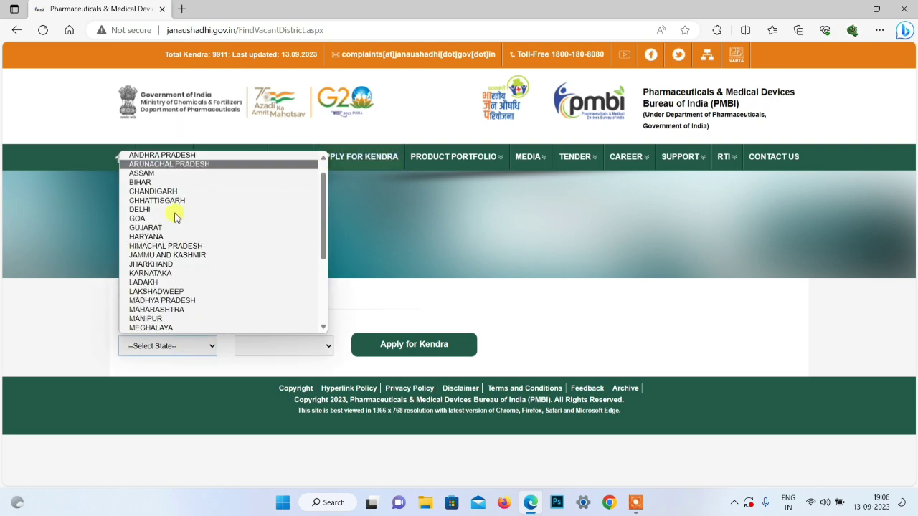
pyautogui.click(159, 265)
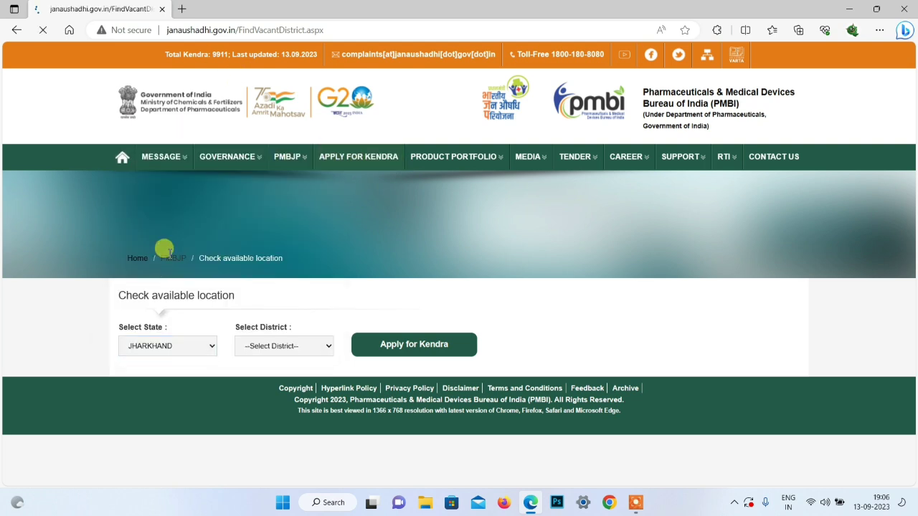
pyautogui.click(293, 347)
pyautogui.scroll(-1, 287, 308)
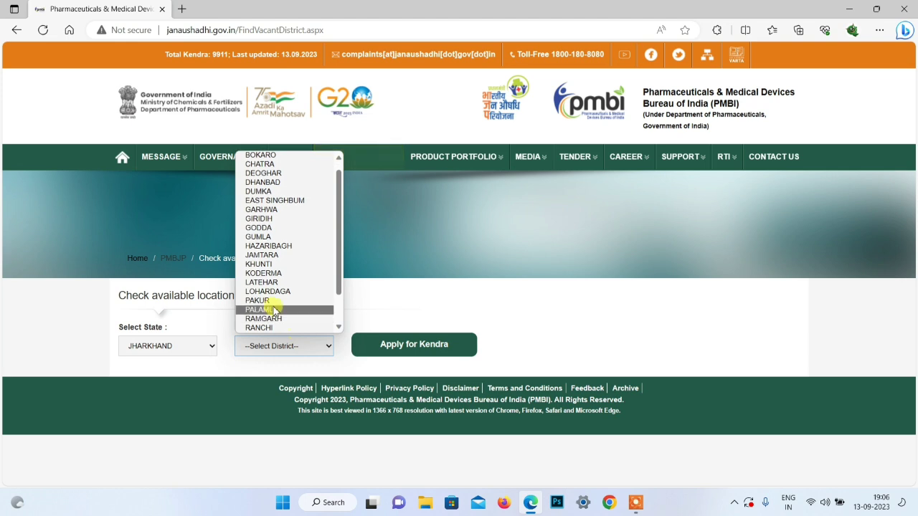
pyautogui.click(270, 304)
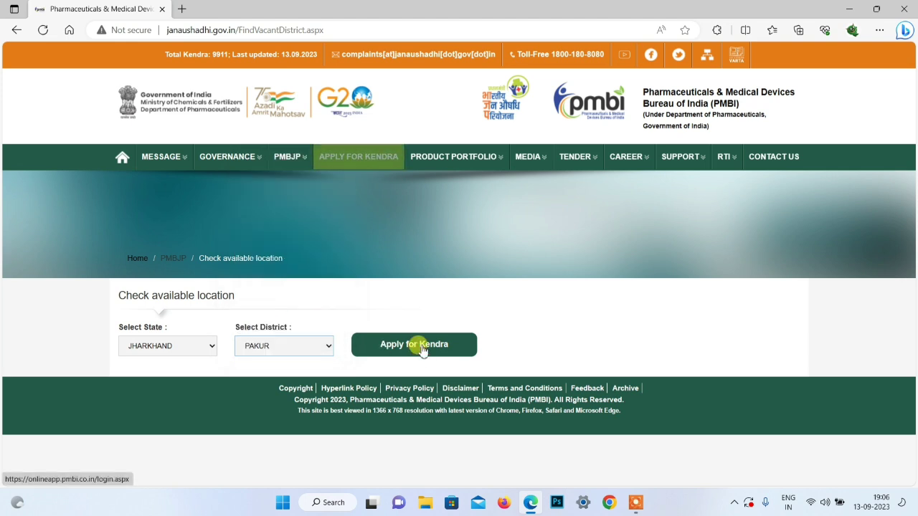
# Start the Kendra application, open the new applicant registration form and set its state to Jharkhand
pyautogui.click(422, 348)
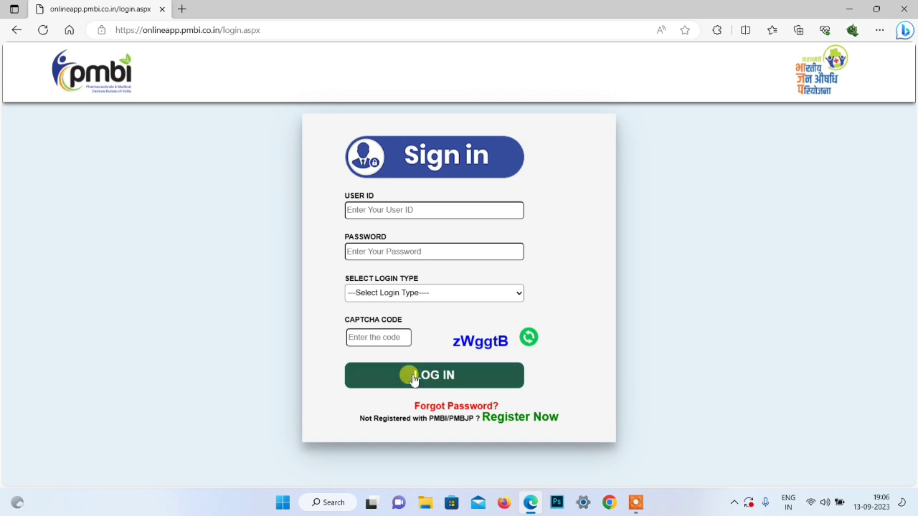
pyautogui.click(543, 422)
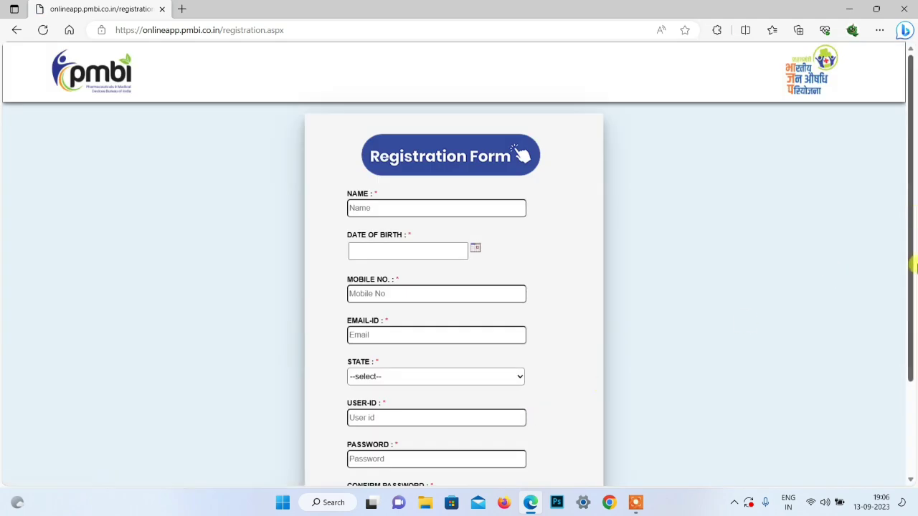
pyautogui.scroll(-1, 367, 188)
pyautogui.click(374, 150)
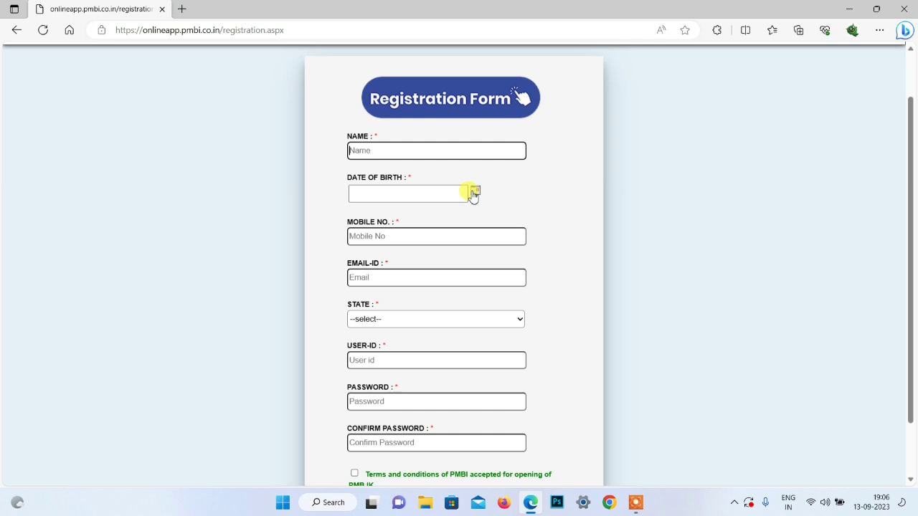
pyautogui.click(353, 236)
pyautogui.scroll(-1, 373, 224)
pyautogui.click(367, 208)
pyautogui.click(390, 252)
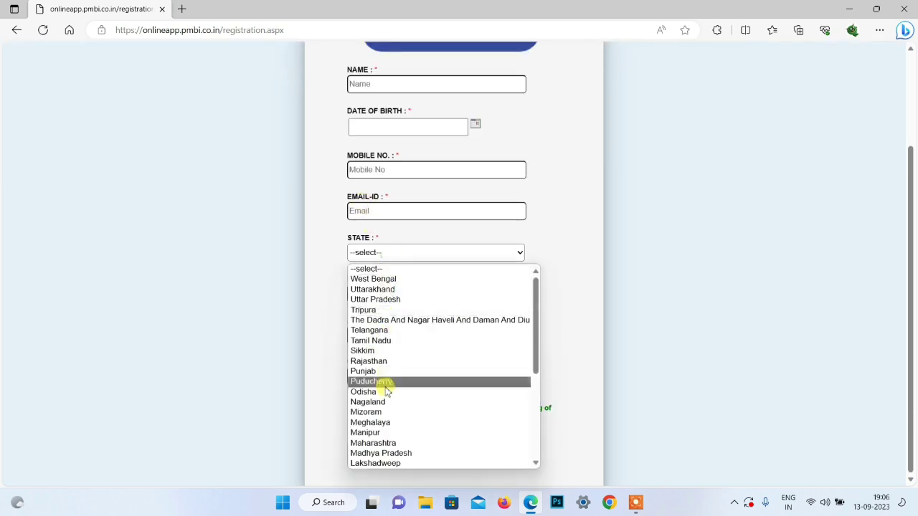
pyautogui.scroll(-2, 362, 351)
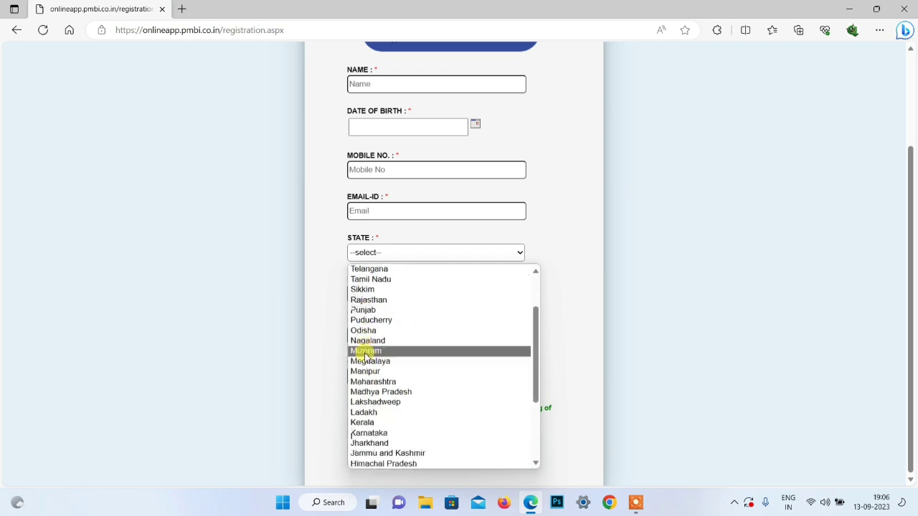
pyautogui.click(368, 443)
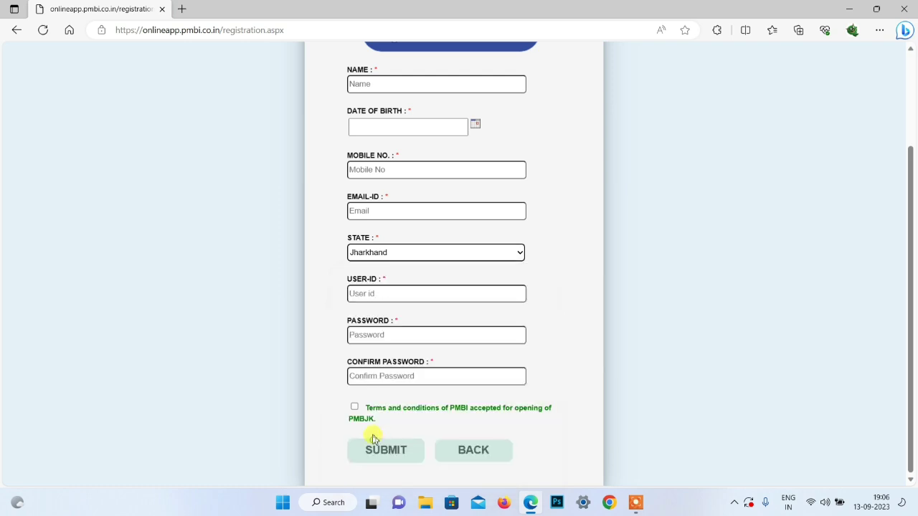
# Accept the PMBI terms and conditions for opening a PMBJK and submit the registration form
pyautogui.click(366, 296)
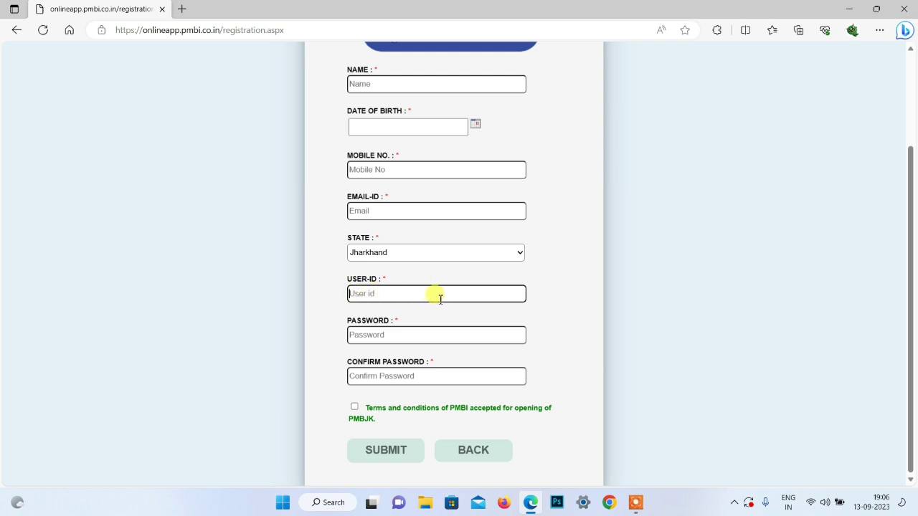
pyautogui.moveTo(352, 322); pyautogui.dragTo(394, 324)
pyautogui.click(370, 342)
pyautogui.moveTo(348, 362); pyautogui.dragTo(421, 369)
pyautogui.click(375, 376)
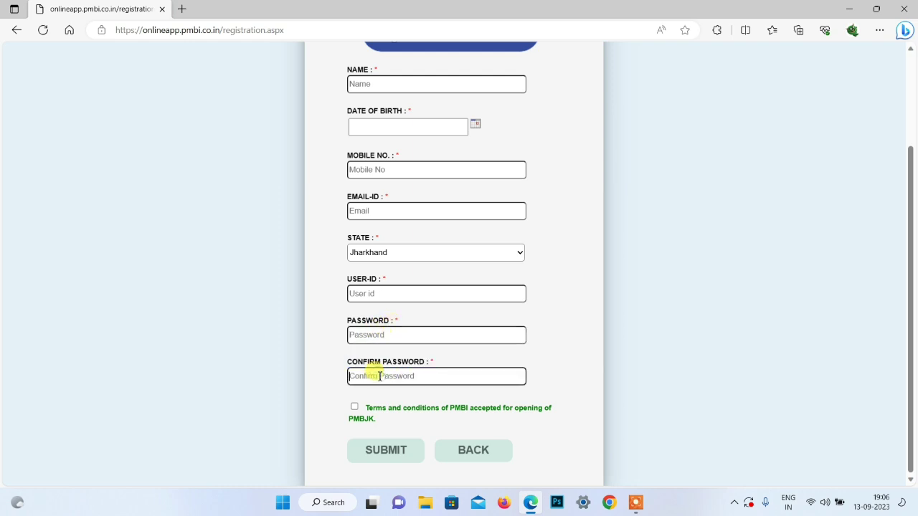
pyautogui.click(357, 410)
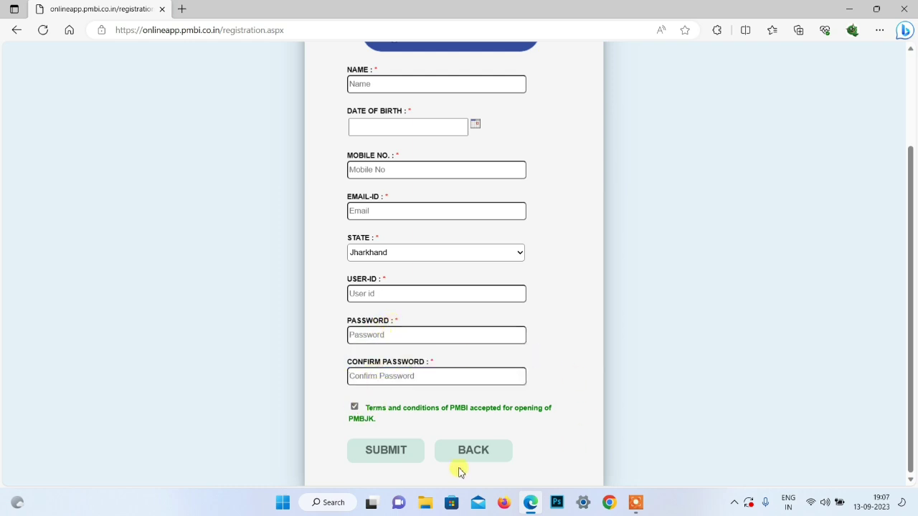
pyautogui.click(402, 459)
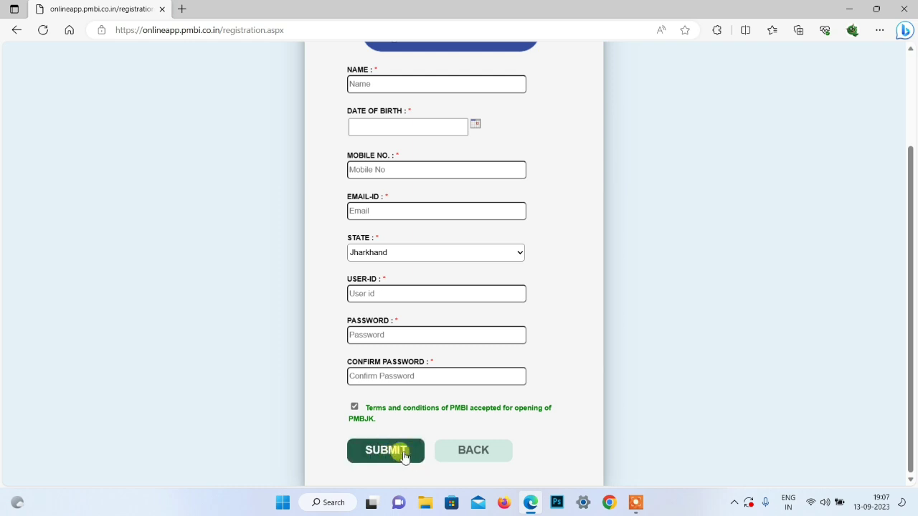
pyautogui.click(404, 452)
pyautogui.moveTo(335, 70); pyautogui.dragTo(498, 95)
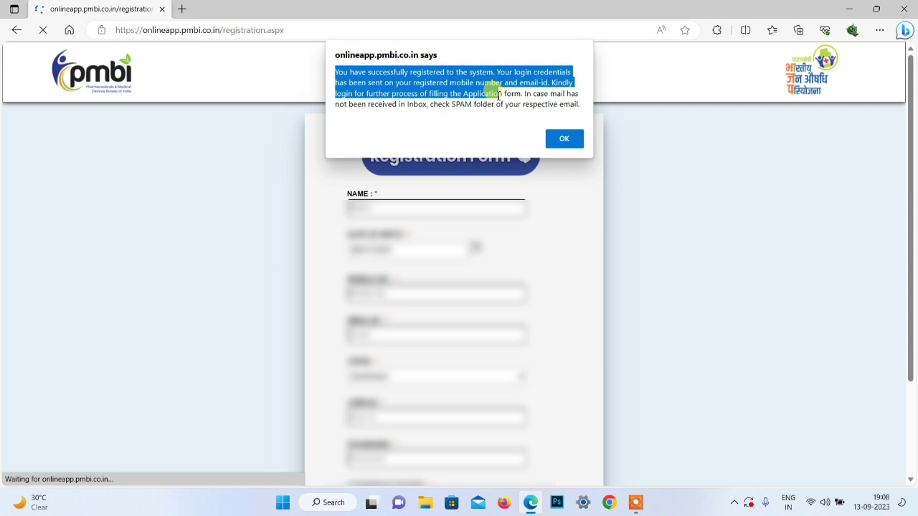
pyautogui.click(564, 138)
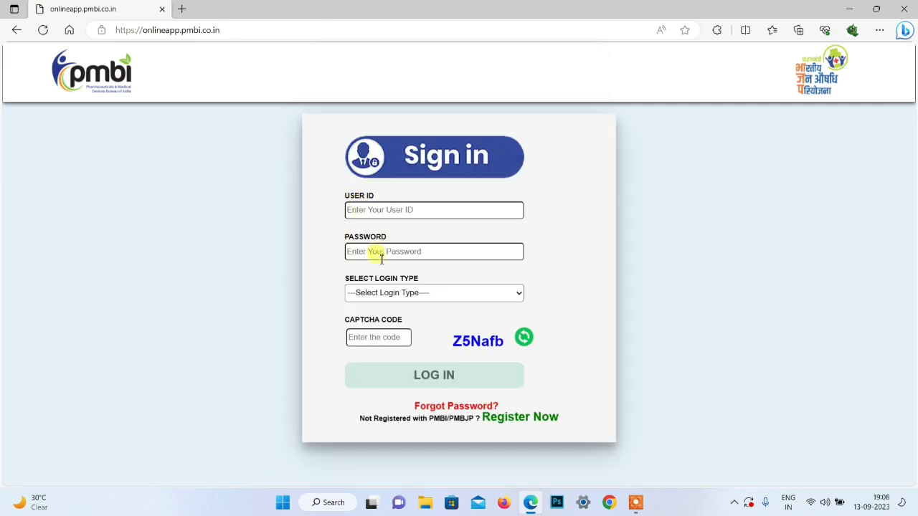
# Set the login type to Applicant and log in to the PMBJP application portal
pyautogui.click(404, 292)
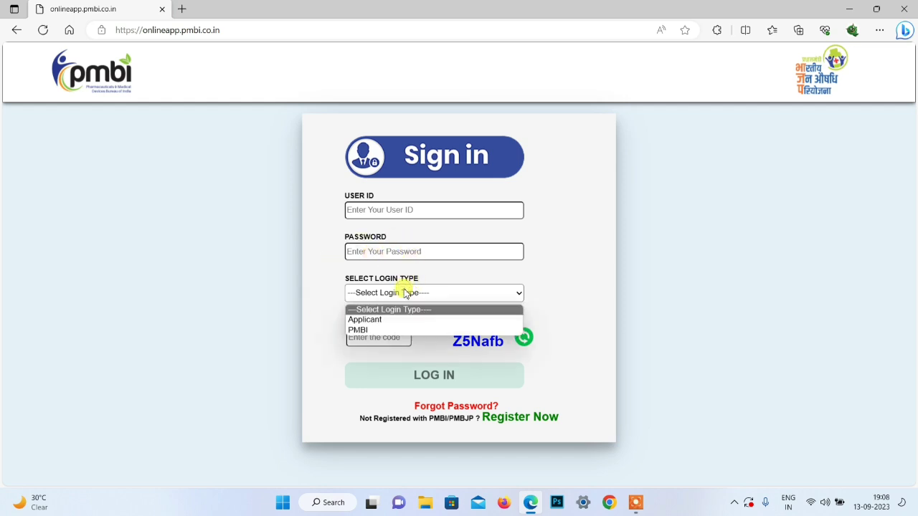
pyautogui.click(370, 320)
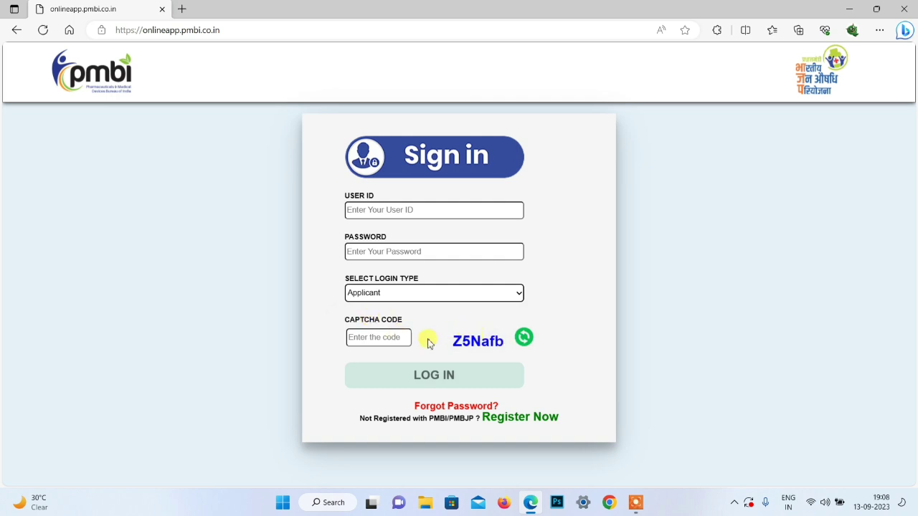
pyautogui.click(388, 341)
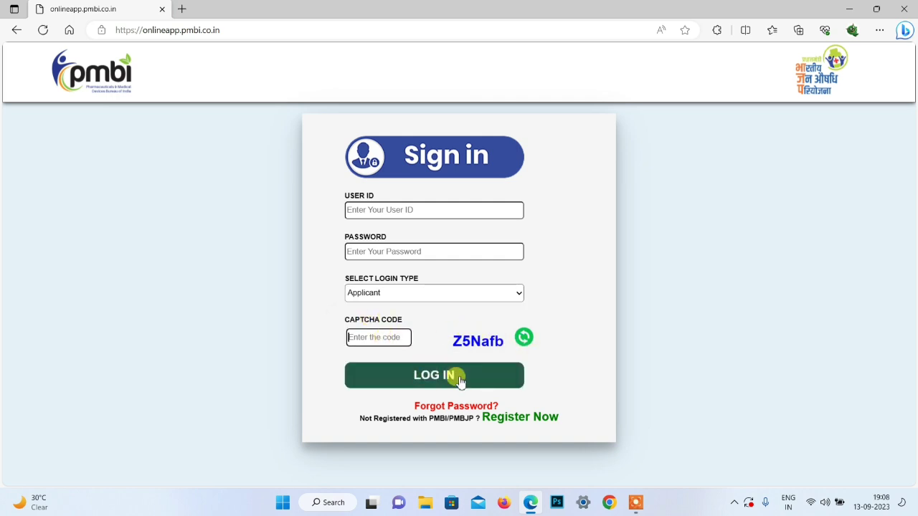
pyautogui.click(435, 374)
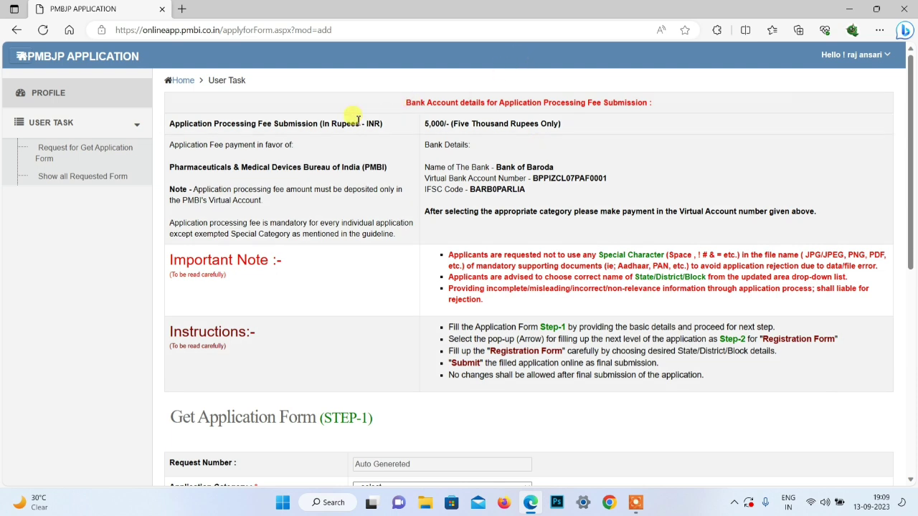
# Review the processing fee amount and payment notes, and open the request for the application form
pyautogui.moveTo(424, 124); pyautogui.dragTo(523, 128)
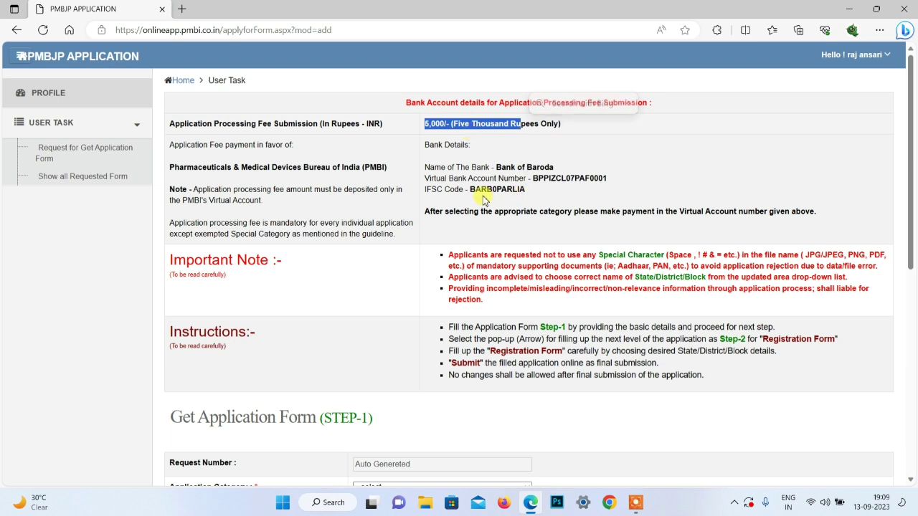
pyautogui.moveTo(170, 167); pyautogui.dragTo(386, 244)
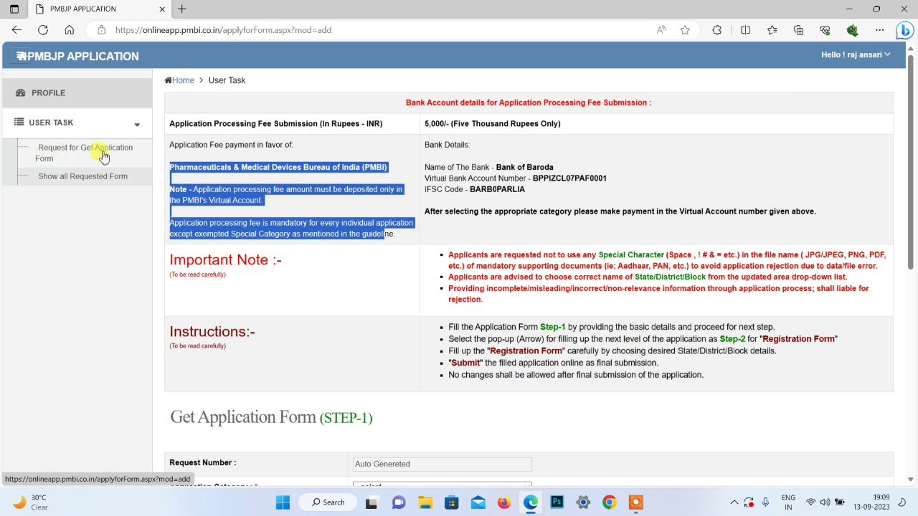
pyautogui.click(50, 148)
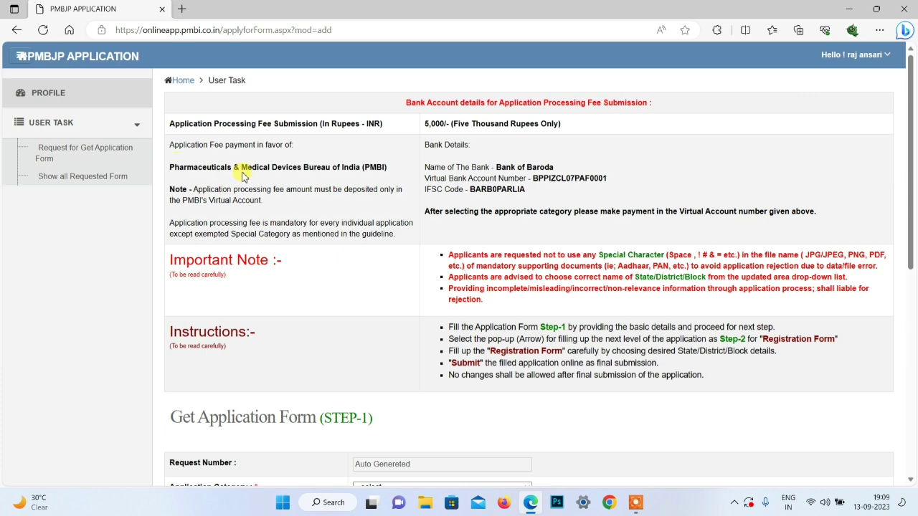
# Set the Step-1 form's application category to Individual and its sub-category to General Category
pyautogui.scroll(-4, 243, 177)
pyautogui.moveTo(170, 151); pyautogui.dragTo(368, 156)
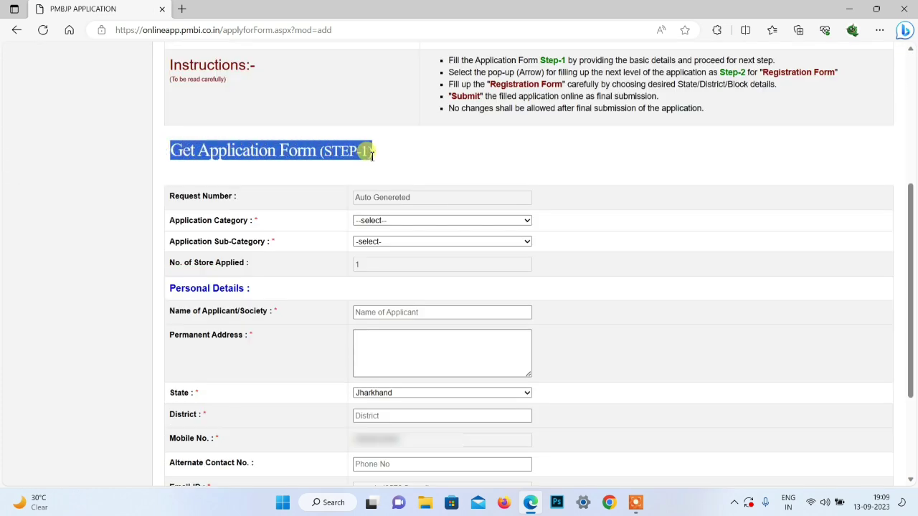
pyautogui.scroll(-1, 475, 205)
pyautogui.moveTo(170, 153); pyautogui.dragTo(247, 156)
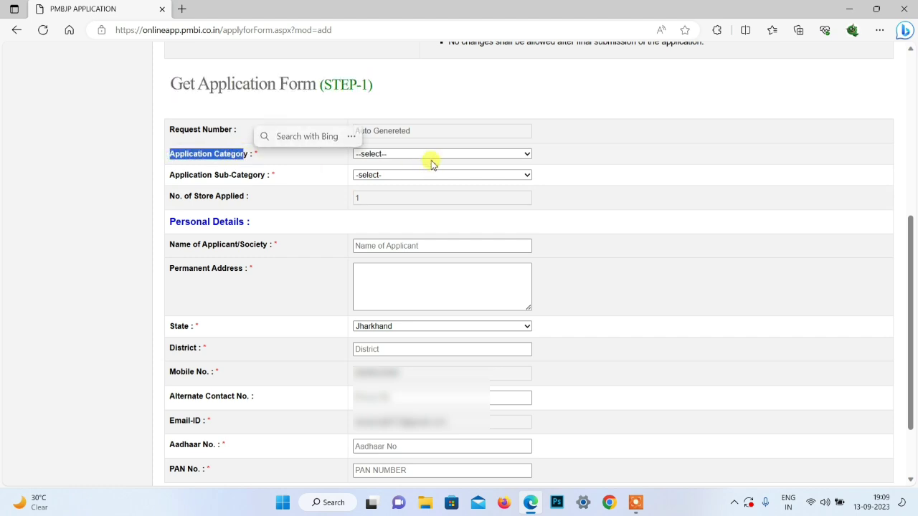
pyautogui.click(431, 157)
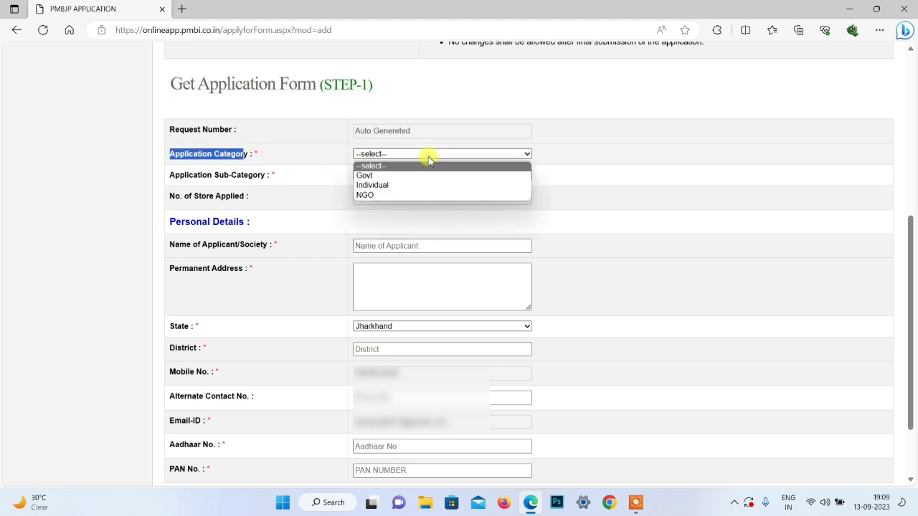
pyautogui.click(364, 185)
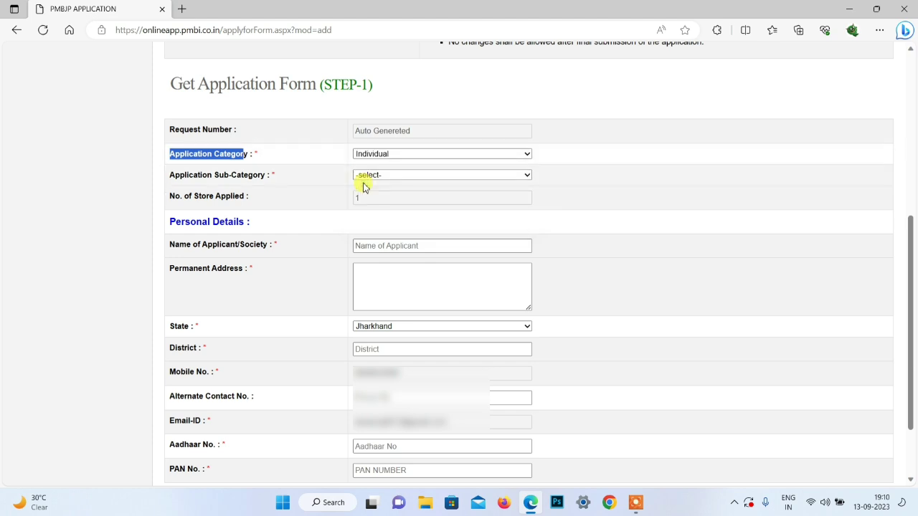
pyautogui.moveTo(167, 177); pyautogui.dragTo(263, 180)
pyautogui.click(451, 179)
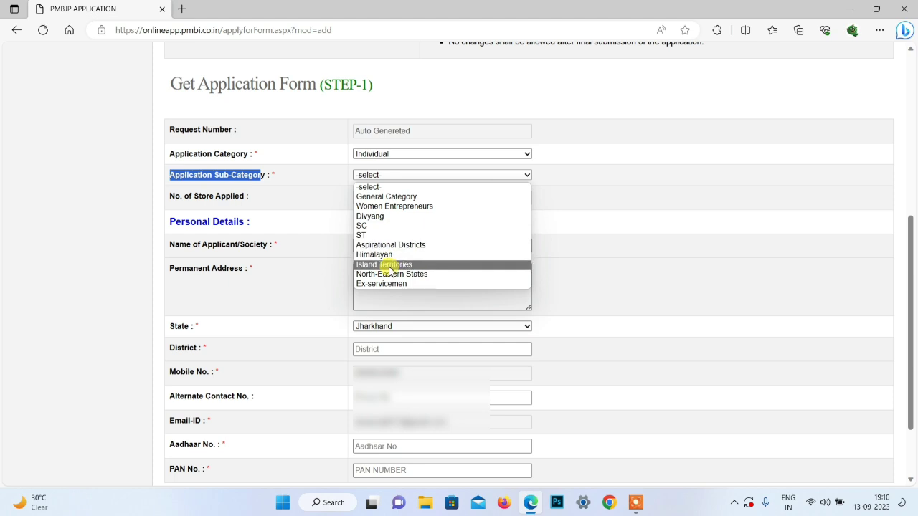
pyautogui.click(379, 199)
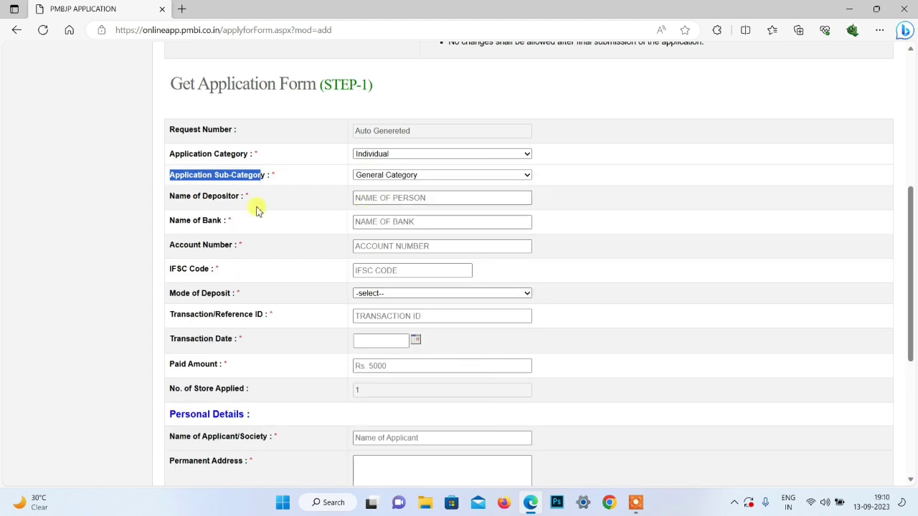
# Examine the depositor name, bank name, account number and IFSC code fields of the Step-1 form
pyautogui.moveTo(168, 195); pyautogui.dragTo(262, 202)
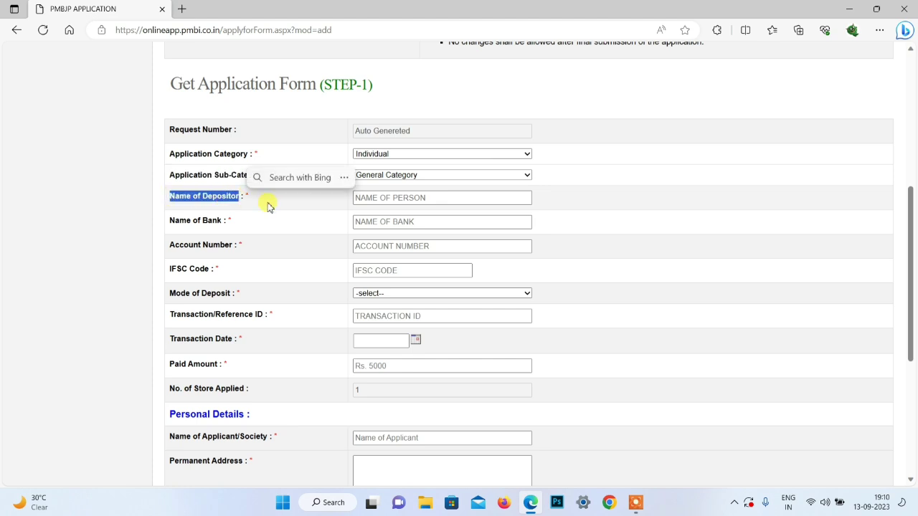
pyautogui.click(412, 200)
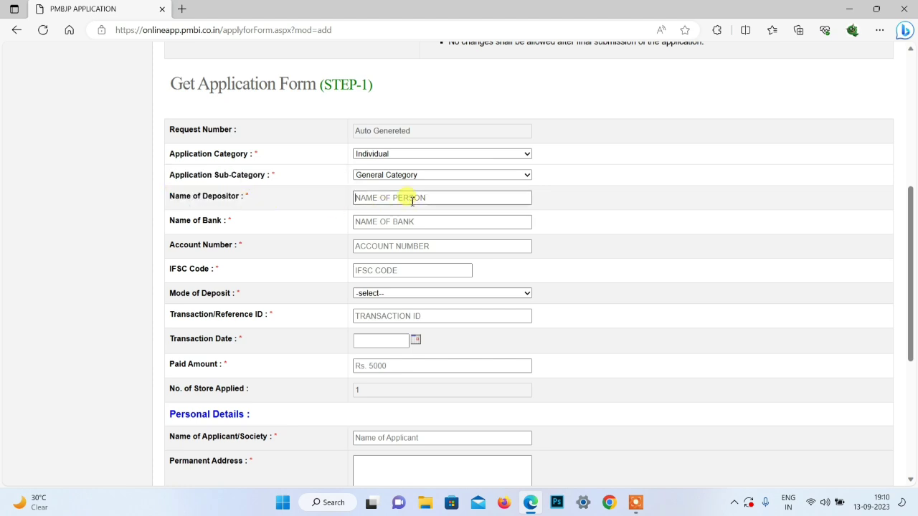
pyautogui.moveTo(160, 222); pyautogui.dragTo(227, 227)
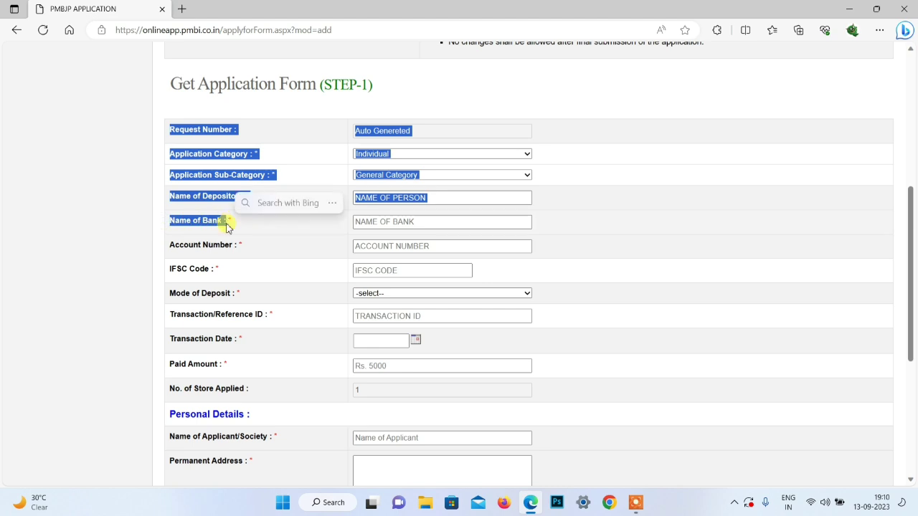
pyautogui.click(400, 223)
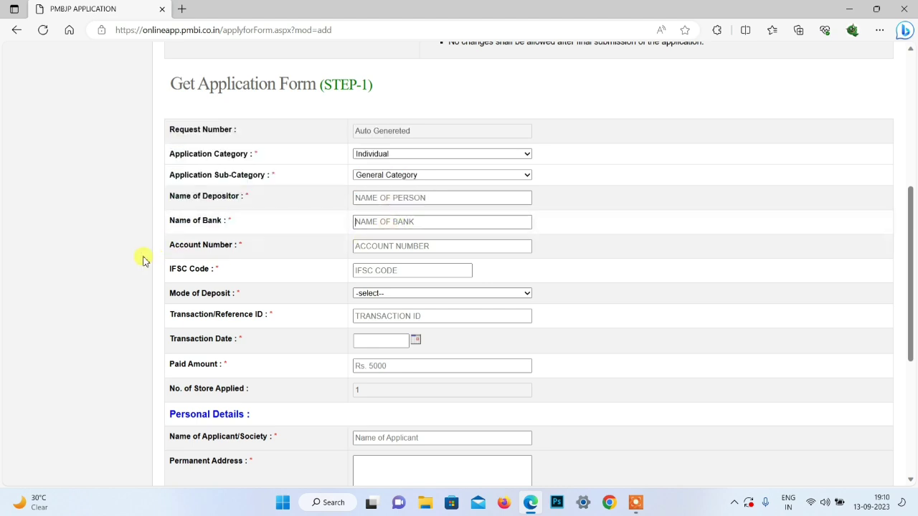
pyautogui.moveTo(175, 245); pyautogui.dragTo(236, 244)
pyautogui.click(406, 246)
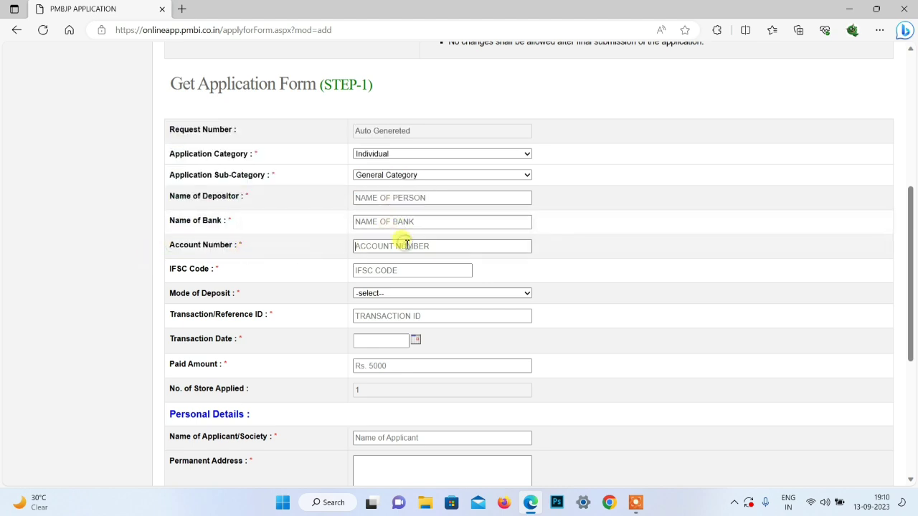
pyautogui.moveTo(166, 271); pyautogui.dragTo(212, 269)
pyautogui.click(395, 270)
# Set the mode of deposit to UPI/Transaction No
pyautogui.moveTo(168, 293); pyautogui.dragTo(230, 295)
pyautogui.click(453, 295)
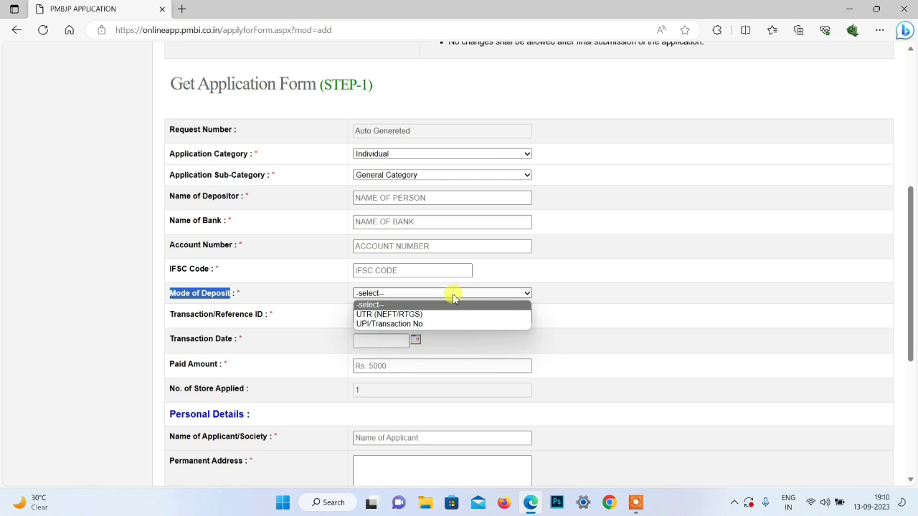
pyautogui.click(391, 327)
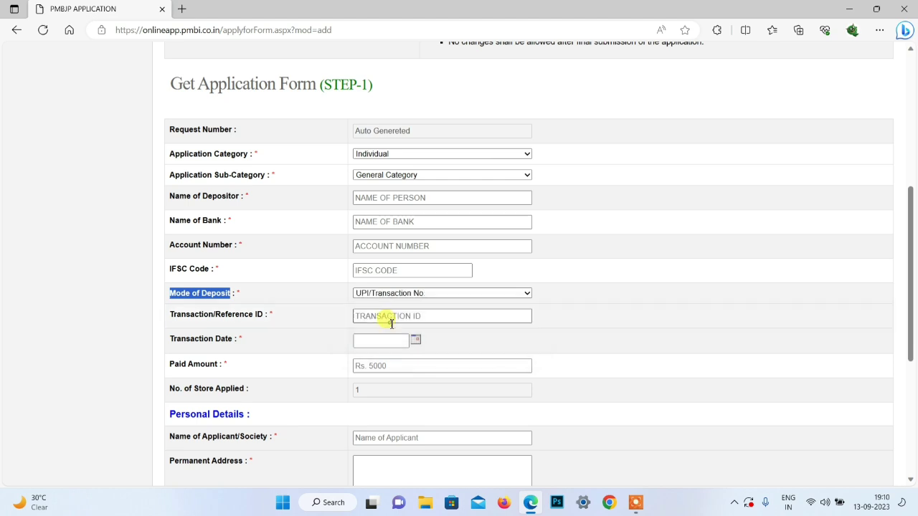
# Examine the transaction ID field and the bank details given for paying the application processing fee
pyautogui.moveTo(168, 317); pyautogui.dragTo(264, 316)
pyautogui.click(414, 311)
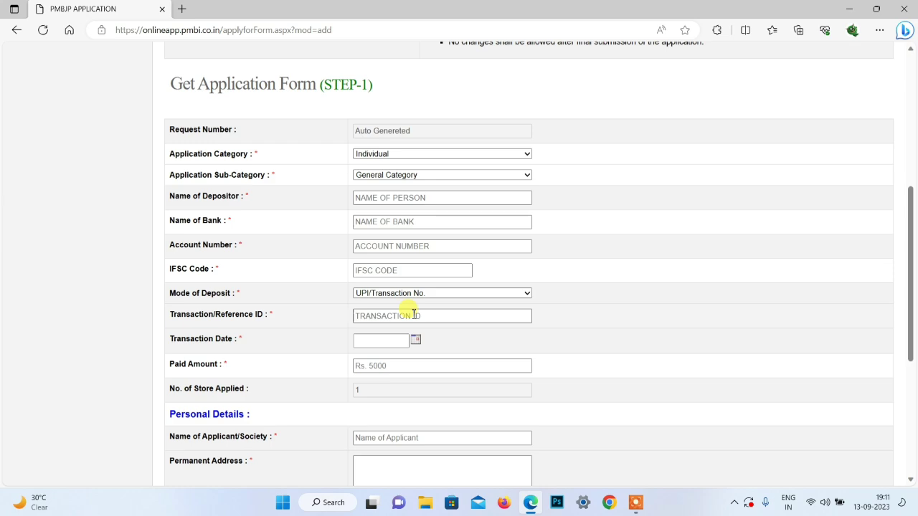
pyautogui.scroll(5, 414, 316)
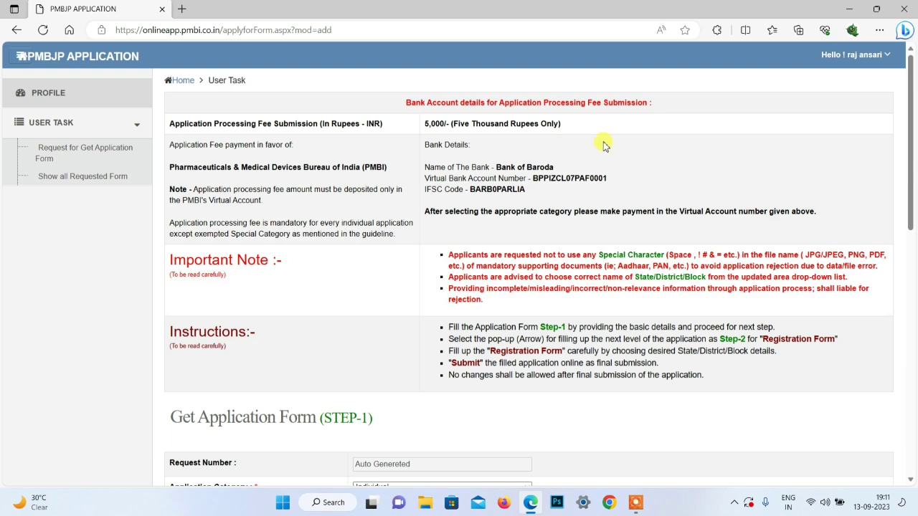
pyautogui.moveTo(492, 168); pyautogui.dragTo(608, 179)
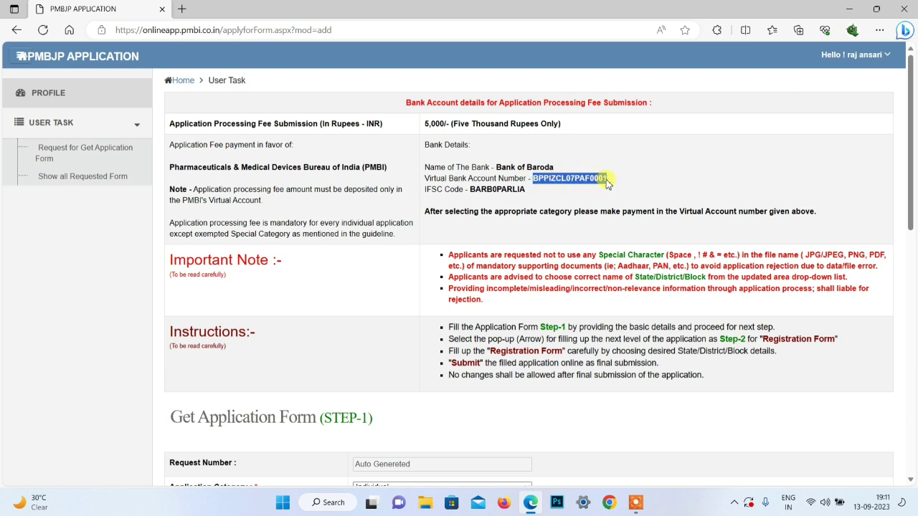
pyautogui.moveTo(463, 190); pyautogui.dragTo(525, 194)
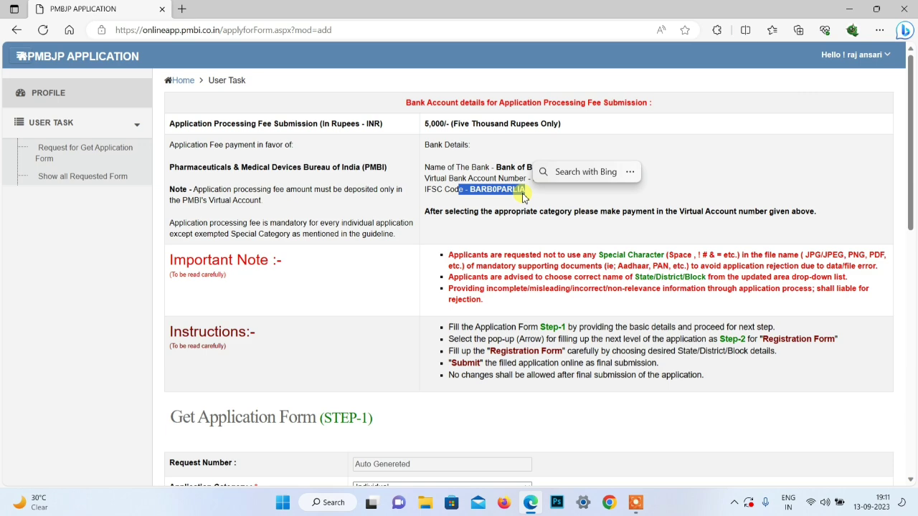
# Examine the transaction ID, transaction date and paid amount fields of the Step-1 form
pyautogui.scroll(-5, 524, 198)
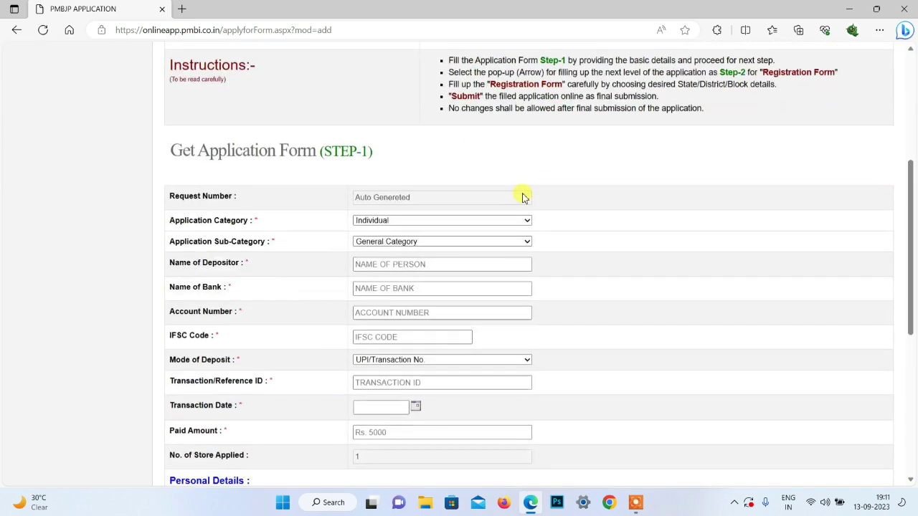
pyautogui.scroll(-1, 344, 345)
pyautogui.moveTo(177, 316); pyautogui.dragTo(266, 316)
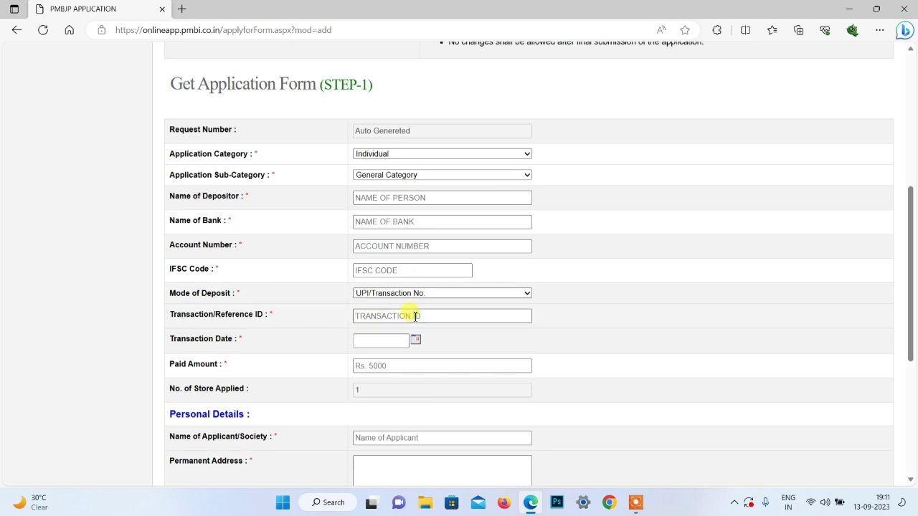
pyautogui.click(286, 357)
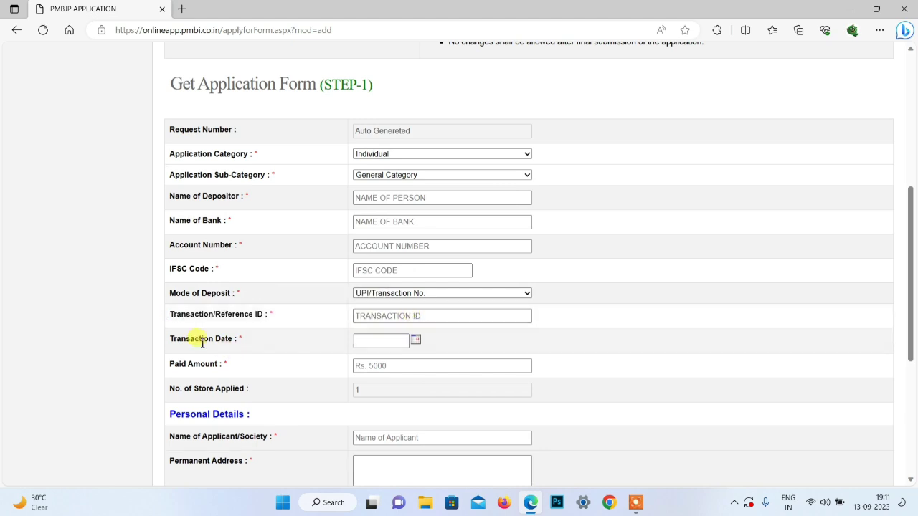
pyautogui.moveTo(170, 343); pyautogui.dragTo(237, 342)
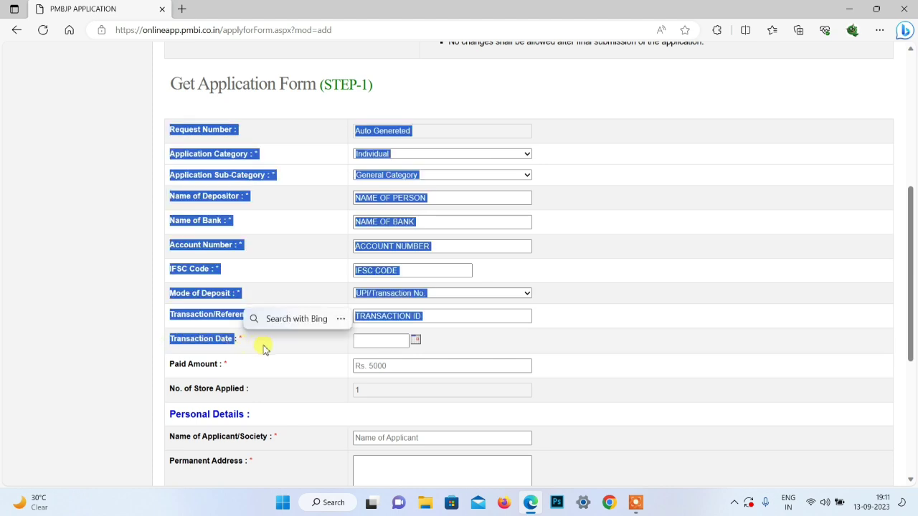
pyautogui.click(515, 338)
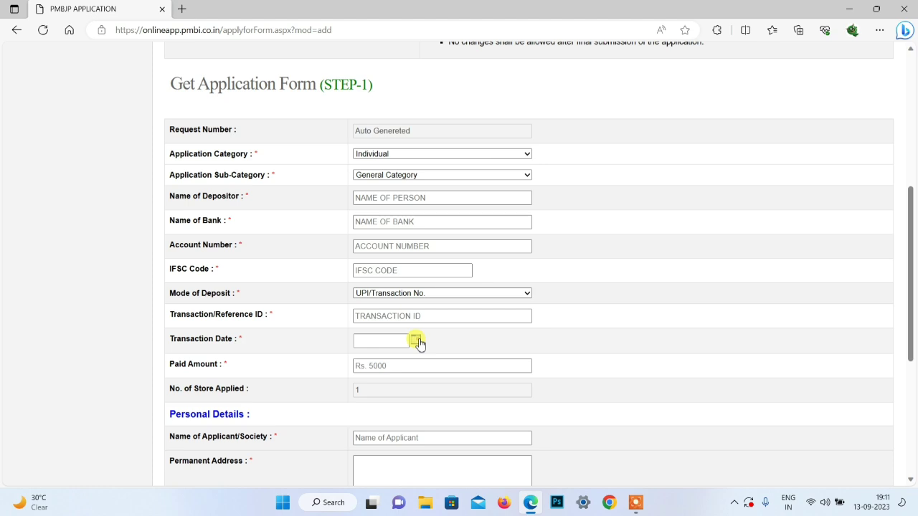
pyautogui.click(370, 366)
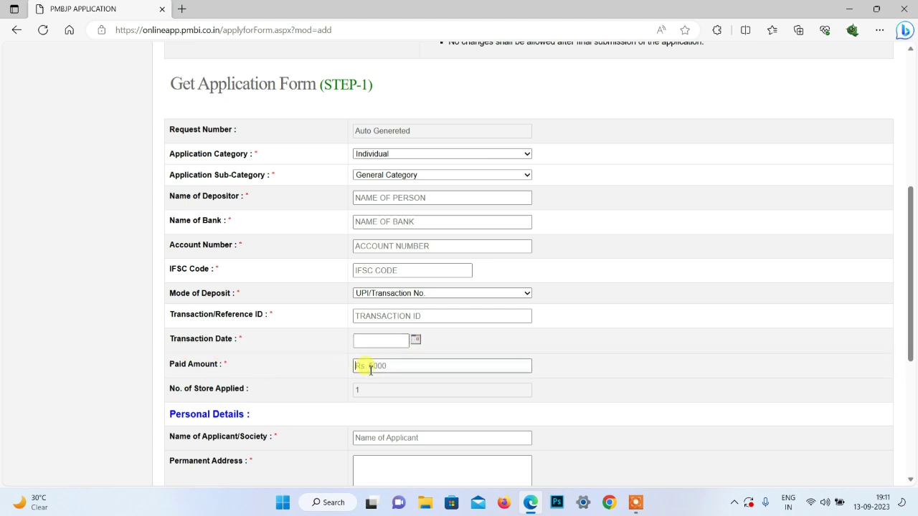
# Examine the Personal Details section and its field for the applicant or society name
pyautogui.scroll(-1, 369, 365)
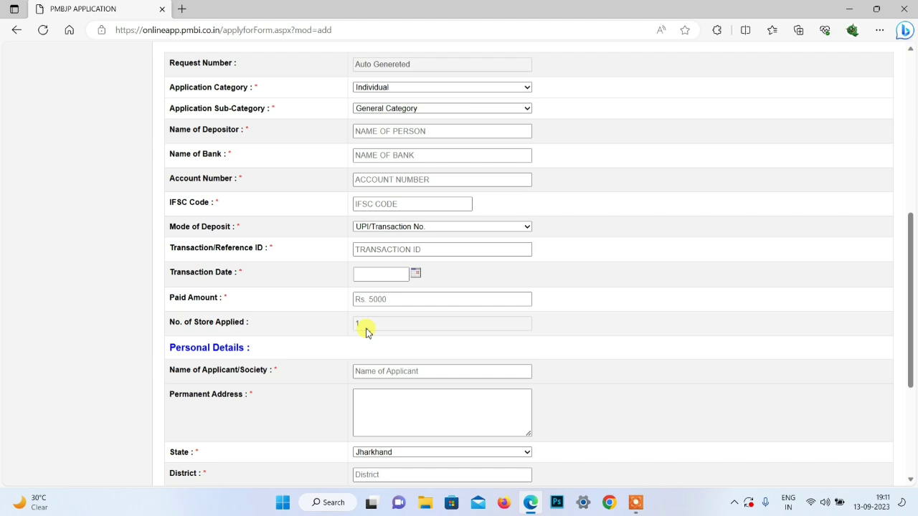
pyautogui.scroll(-1, 366, 330)
pyautogui.moveTo(172, 282); pyautogui.dragTo(244, 285)
pyautogui.scroll(-1, 289, 287)
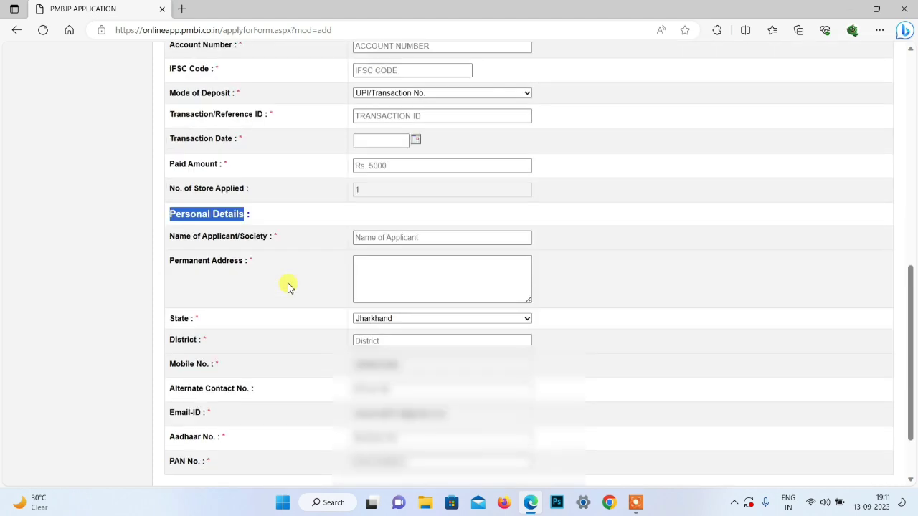
pyautogui.moveTo(171, 237); pyautogui.dragTo(403, 248)
pyautogui.click(401, 238)
# Examine the alternate contact number, Aadhaar number and PAN number fields in the personal details
pyautogui.scroll(-1, 222, 287)
pyautogui.moveTo(170, 322); pyautogui.dragTo(244, 322)
pyautogui.click(387, 322)
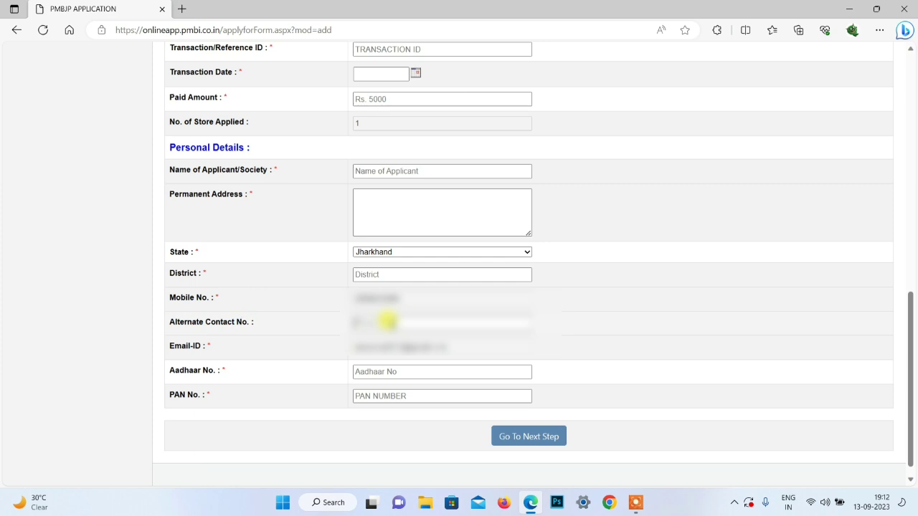
pyautogui.moveTo(172, 370); pyautogui.dragTo(220, 373)
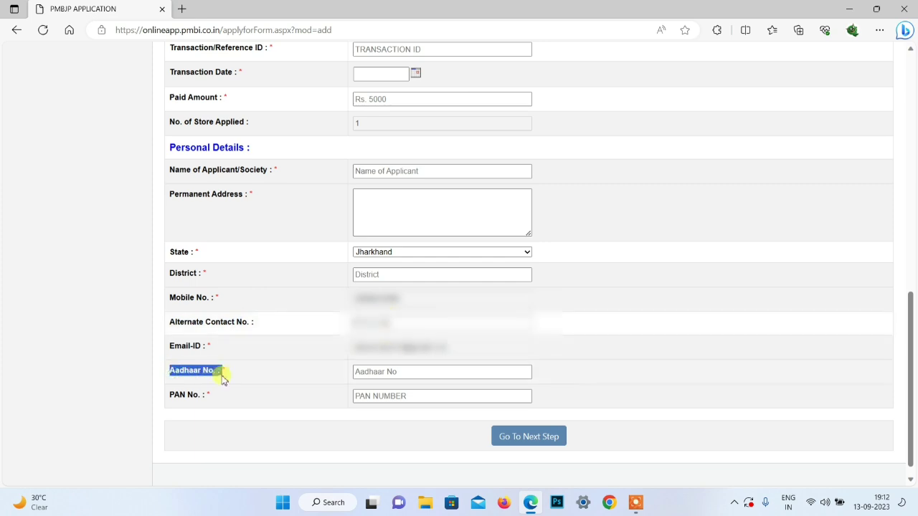
pyautogui.click(399, 373)
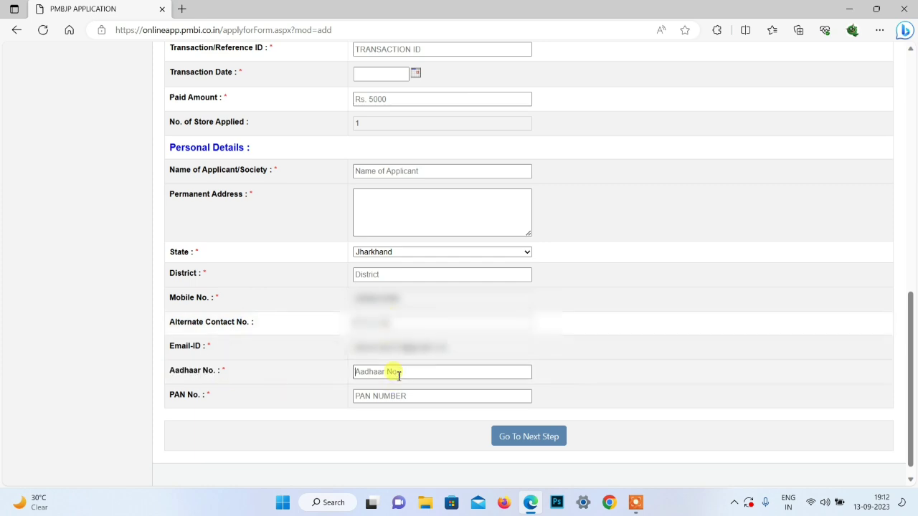
pyautogui.moveTo(172, 399); pyautogui.dragTo(205, 402)
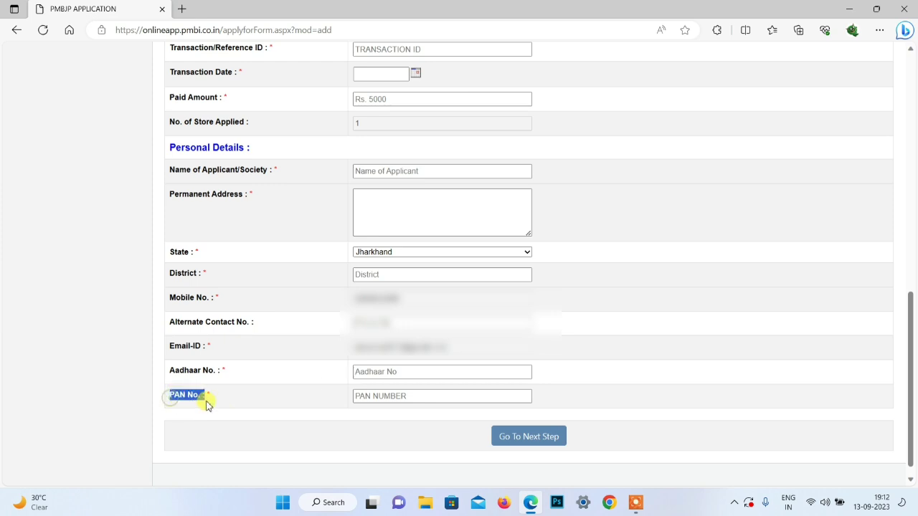
pyautogui.click(436, 395)
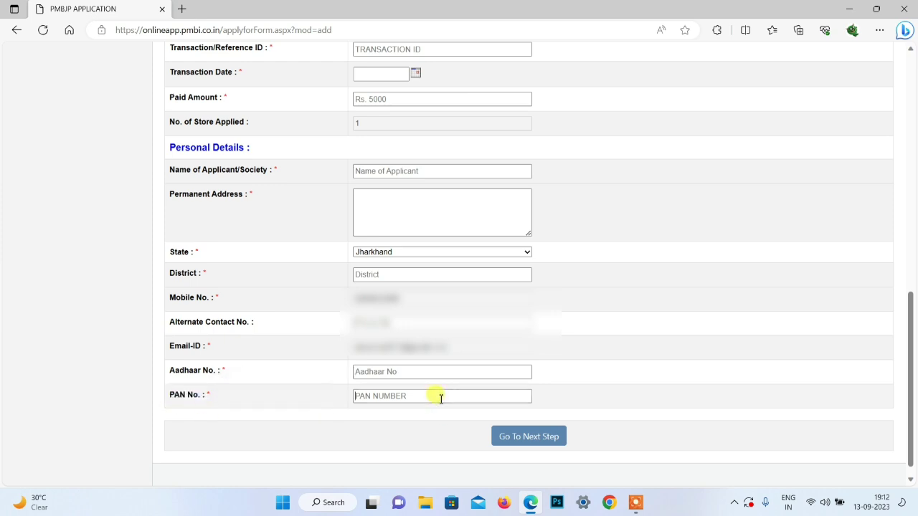
# Proceed from the Step-1 form to the next step and show all requested forms
pyautogui.click(530, 445)
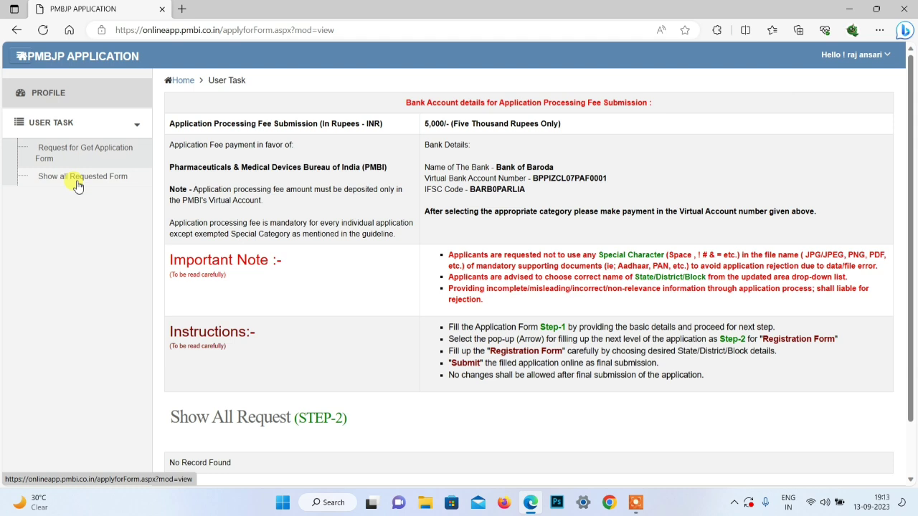
pyautogui.click(64, 183)
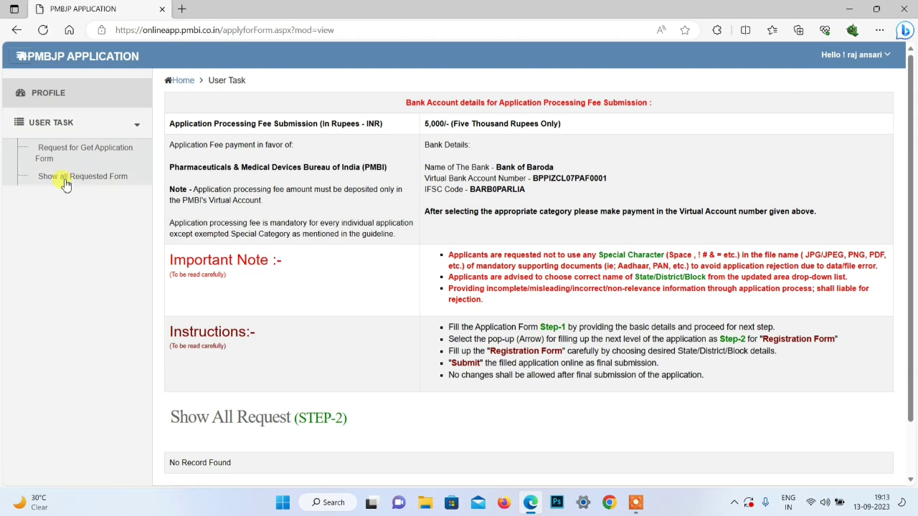